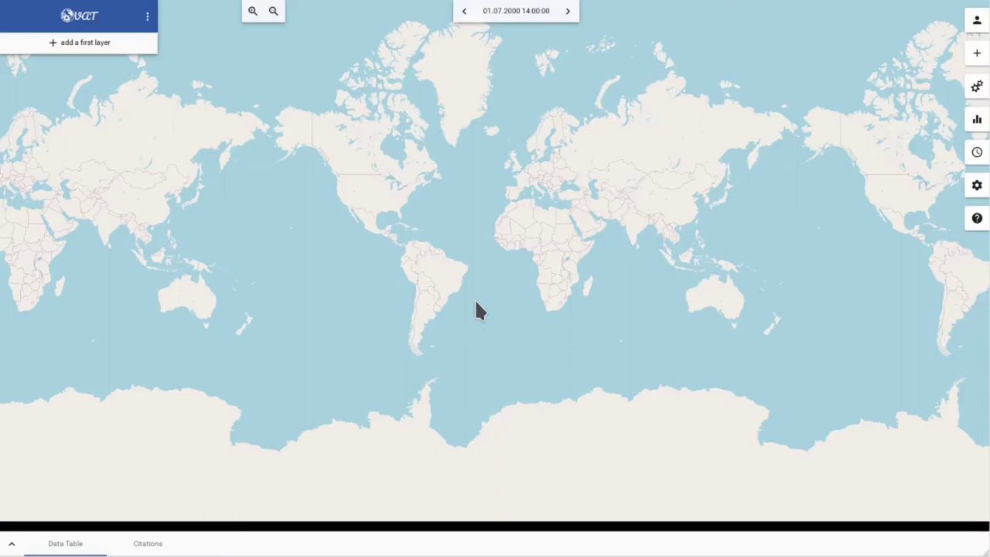
Open VAT's Add Data options from the + button on the right toolbar
click(973, 59)
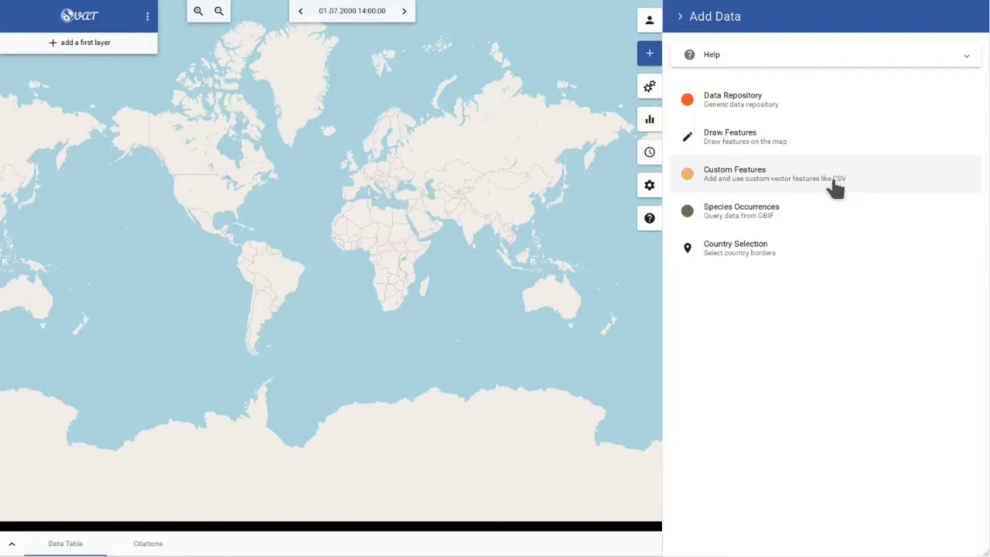
Start a new CSV upload under Custom Features and select the elephant occurrence CSV file
click(733, 178)
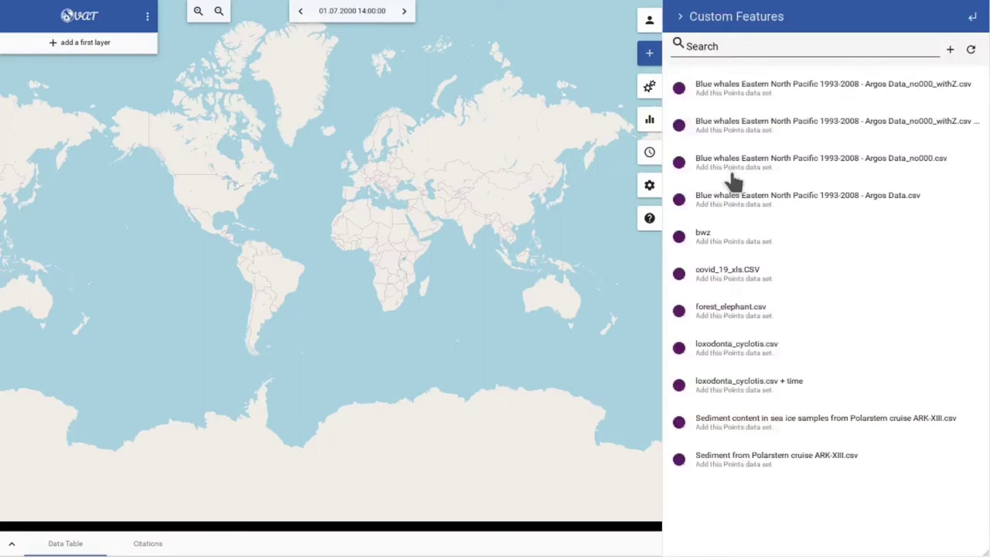
click(950, 50)
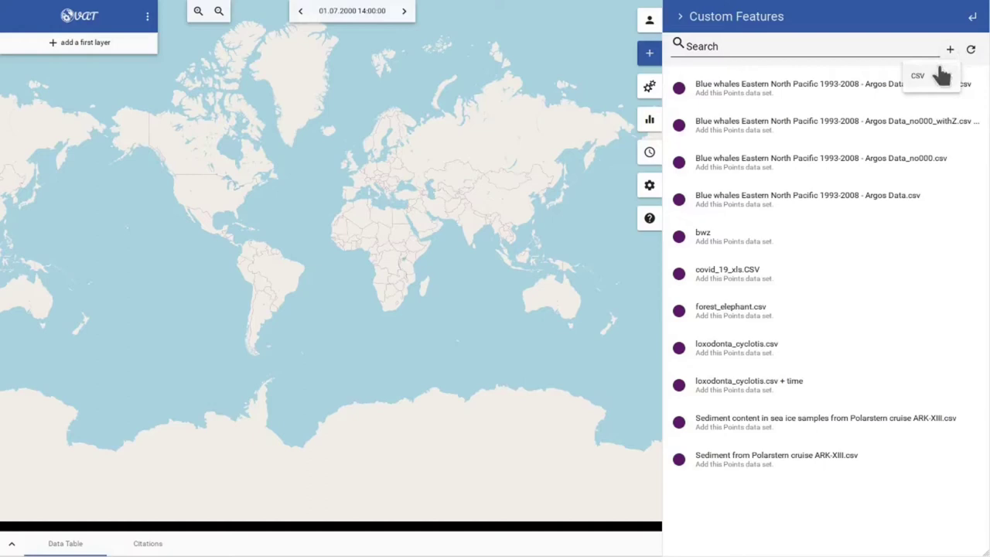
click(925, 76)
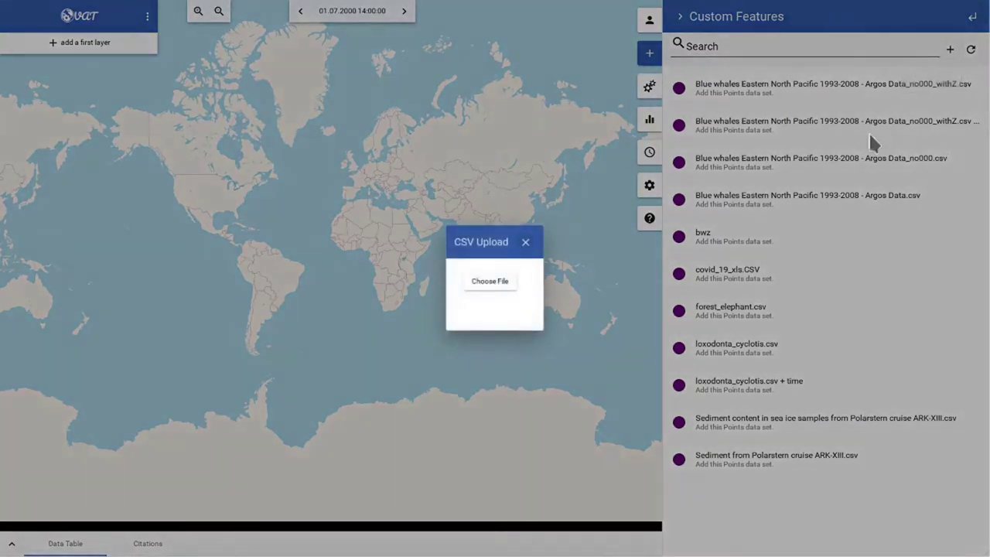
click(490, 281)
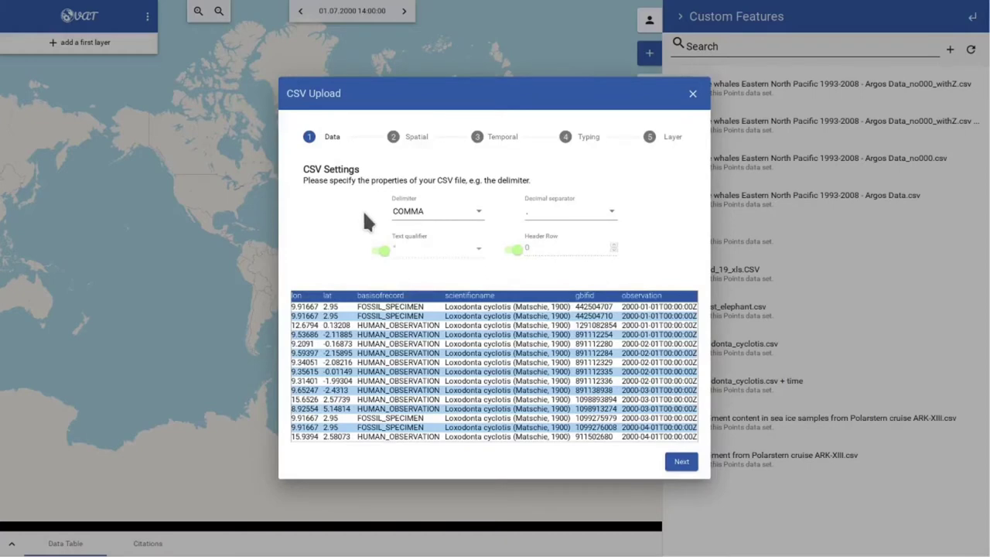
Keep COMMA as the CSV delimiter and confirm the decimal separator
click(434, 215)
click(421, 215)
click(581, 222)
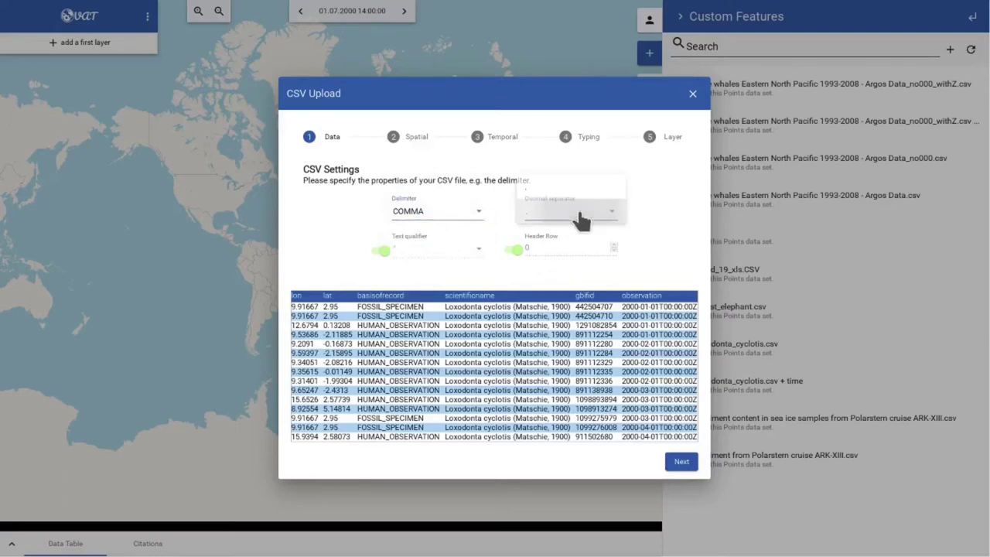
click(601, 215)
click(682, 462)
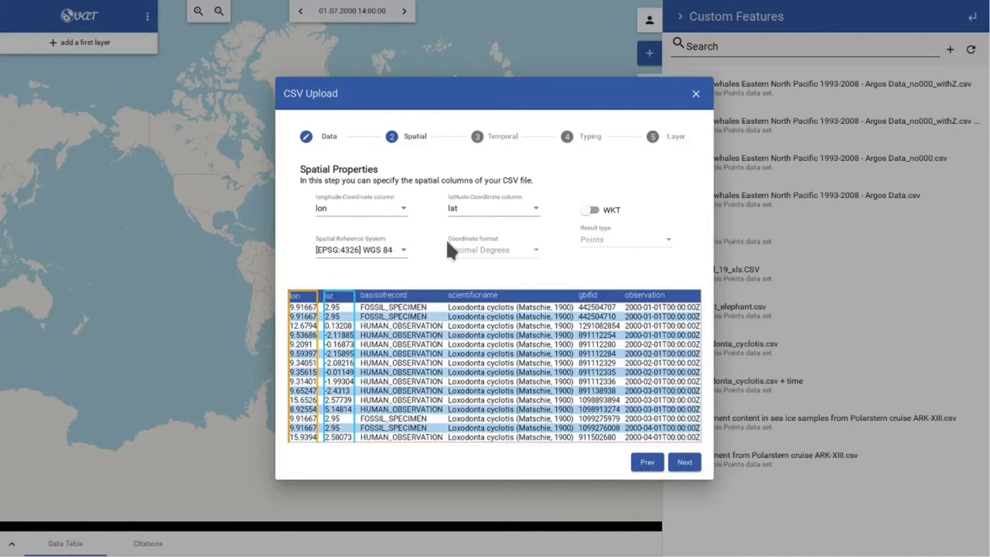
Keep lon/lat in WGS 84, enable temporal data with observation as the start column
click(685, 463)
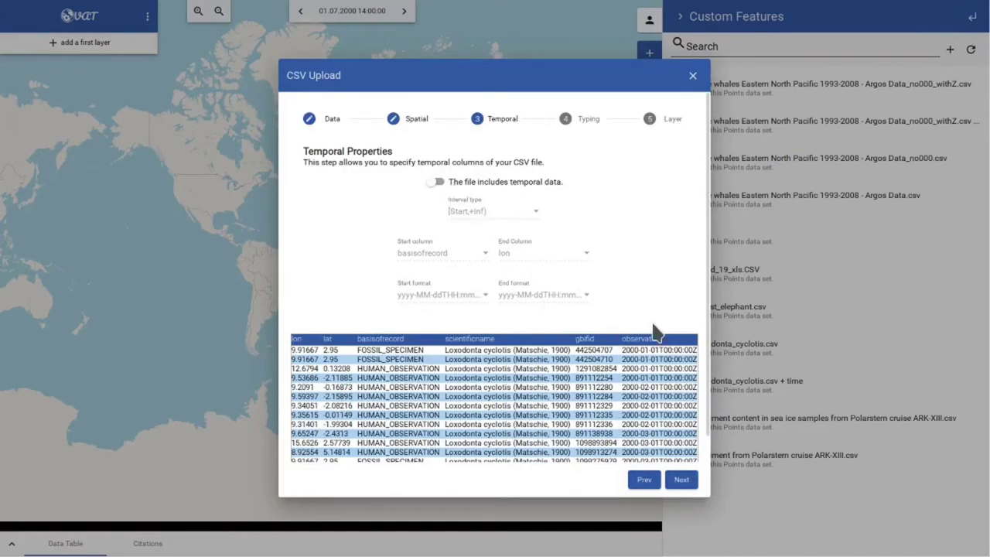
click(433, 184)
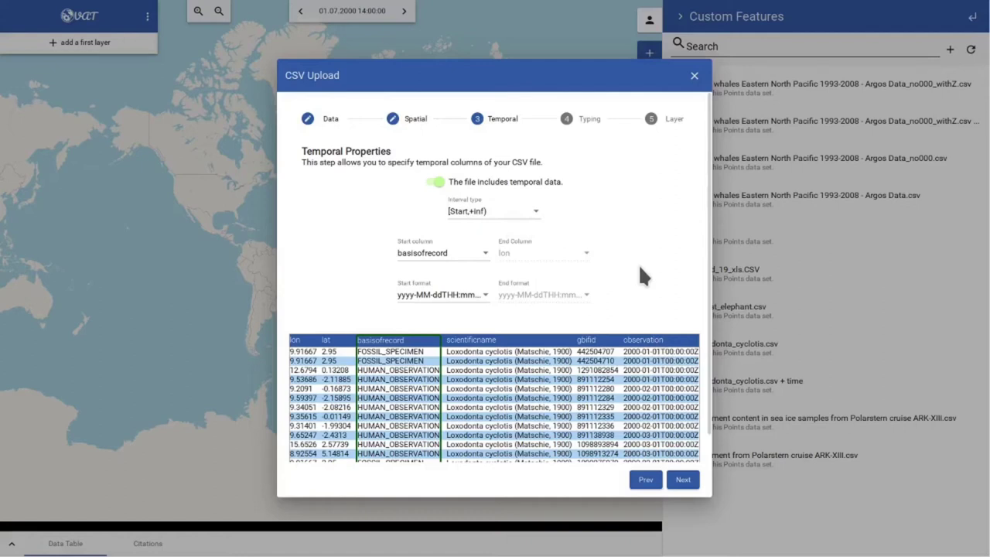
click(451, 259)
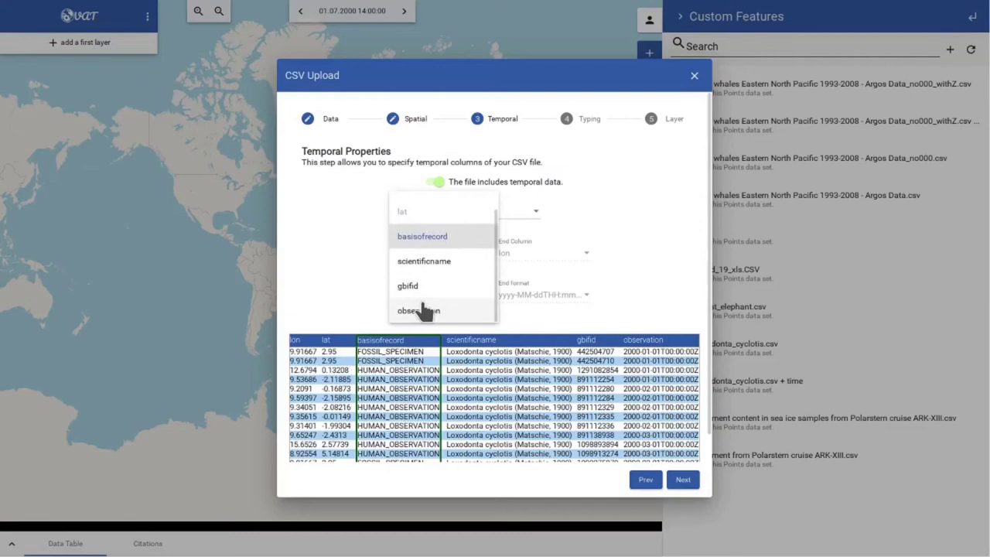
click(425, 310)
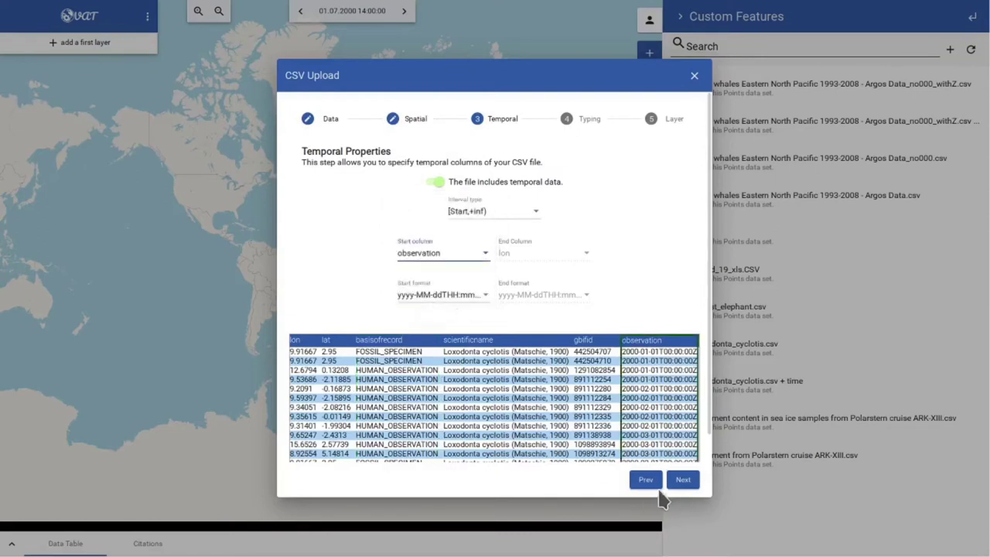
click(684, 481)
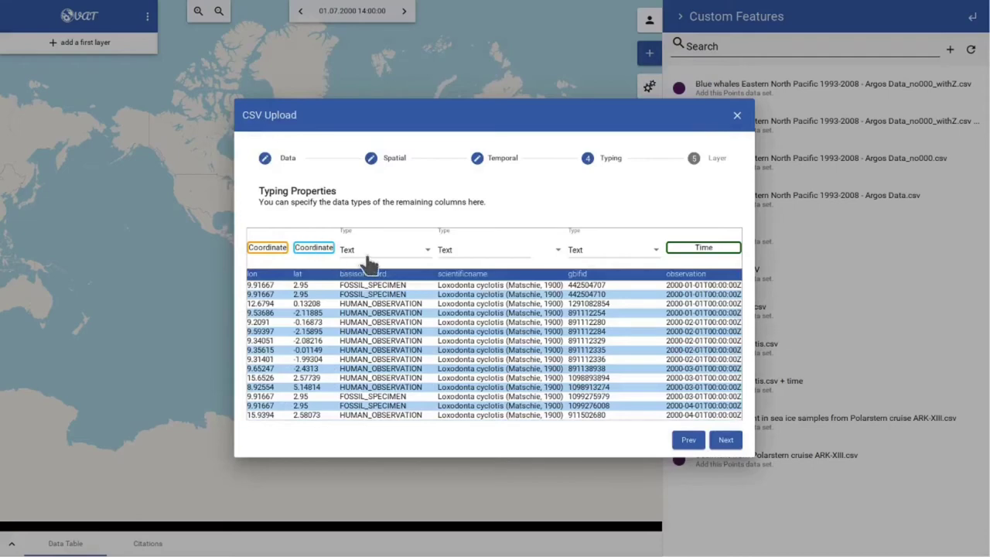
Set the gbifid column's type to Number
click(594, 251)
click(596, 271)
click(726, 441)
Name the layer 'loxodonta_cyclotis.csv + time2' and submit the upload
click(401, 212)
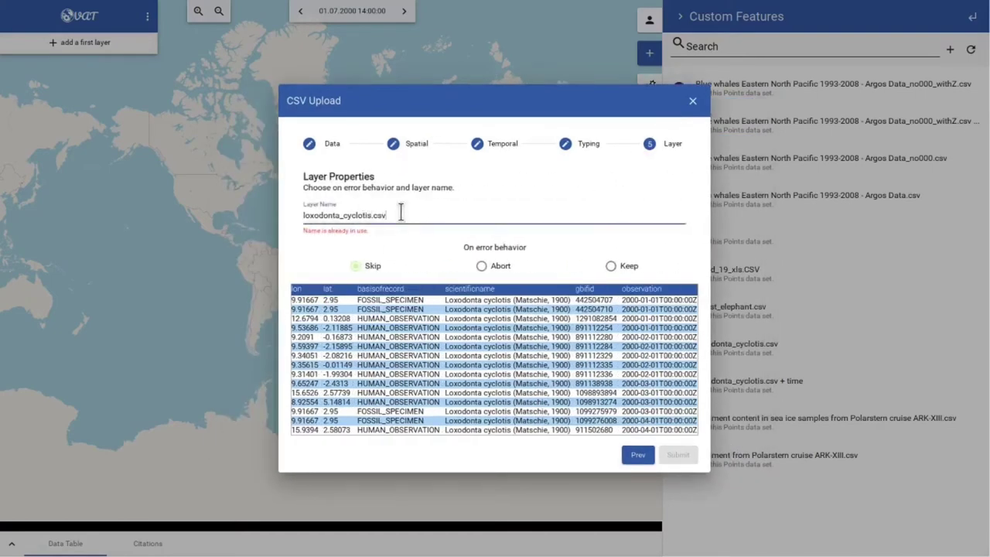
text( + t)
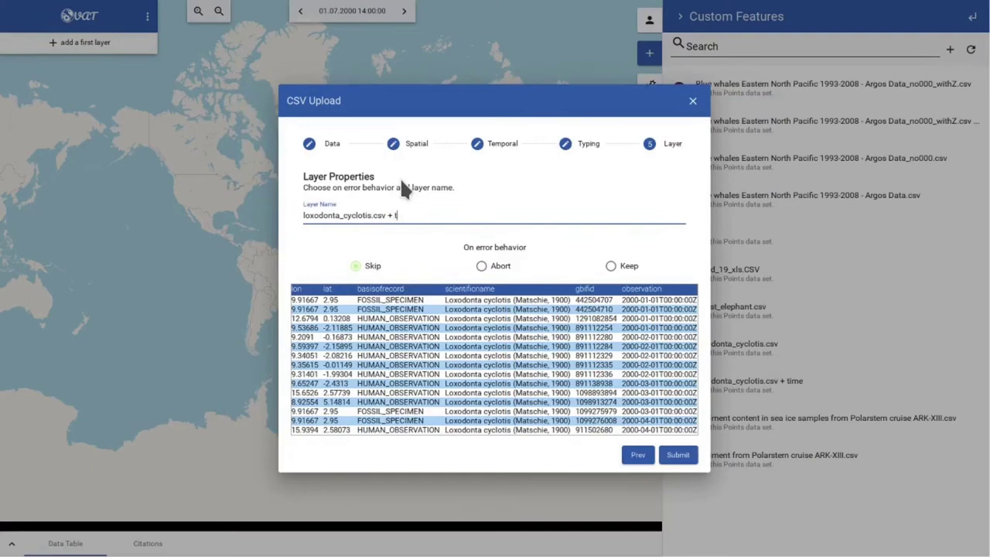
text(ime2)
click(672, 458)
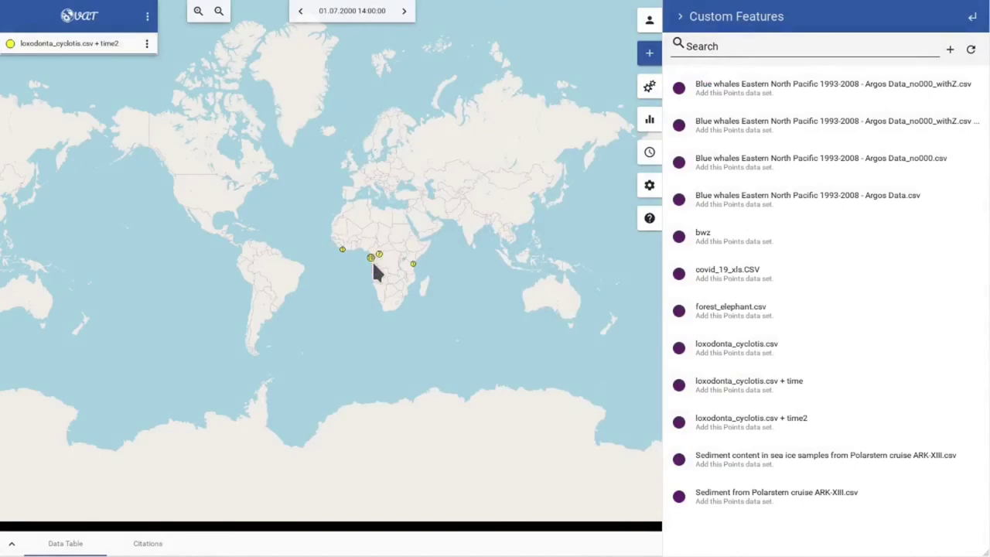
Collapse the Custom Features panel and zoom the map onto the Central African elephant points
scroll(375, 271, up, 2)
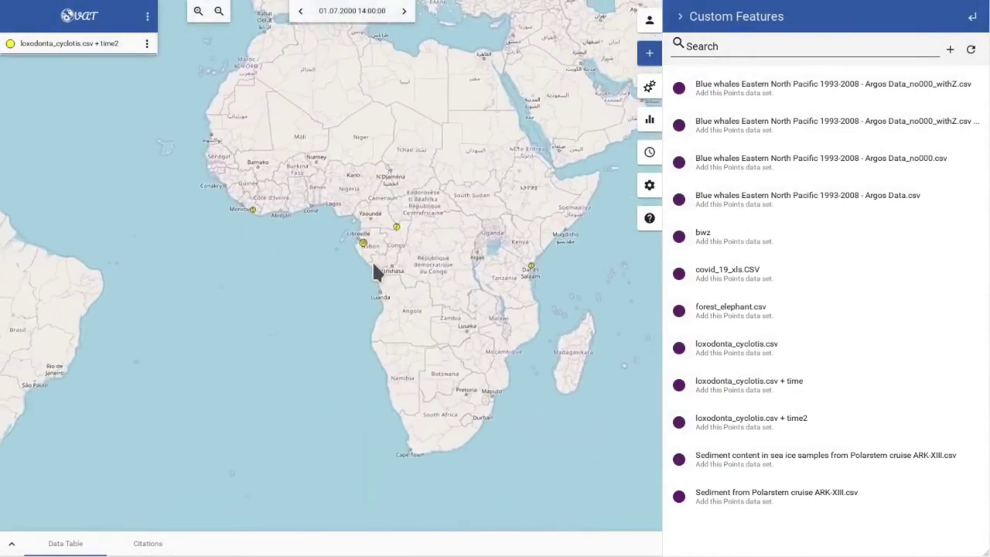
scroll(375, 270, up, 2)
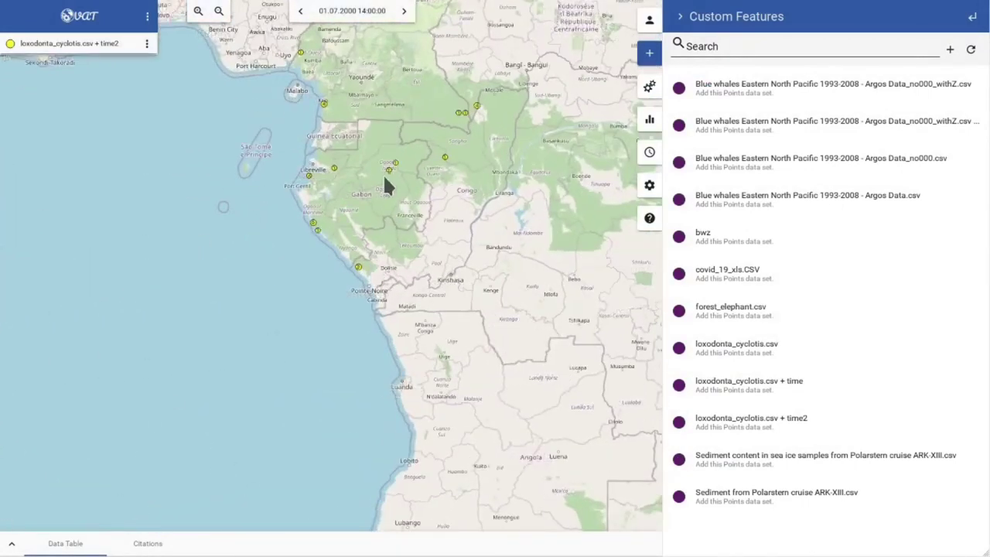
drag(383, 174, 358, 231)
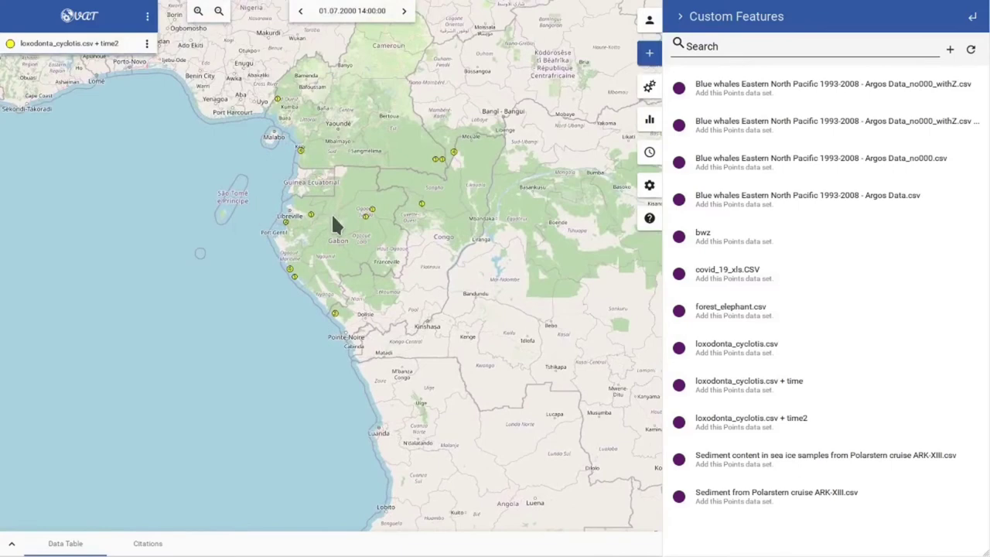
scroll(333, 223, down, 2)
scroll(416, 214, down, 2)
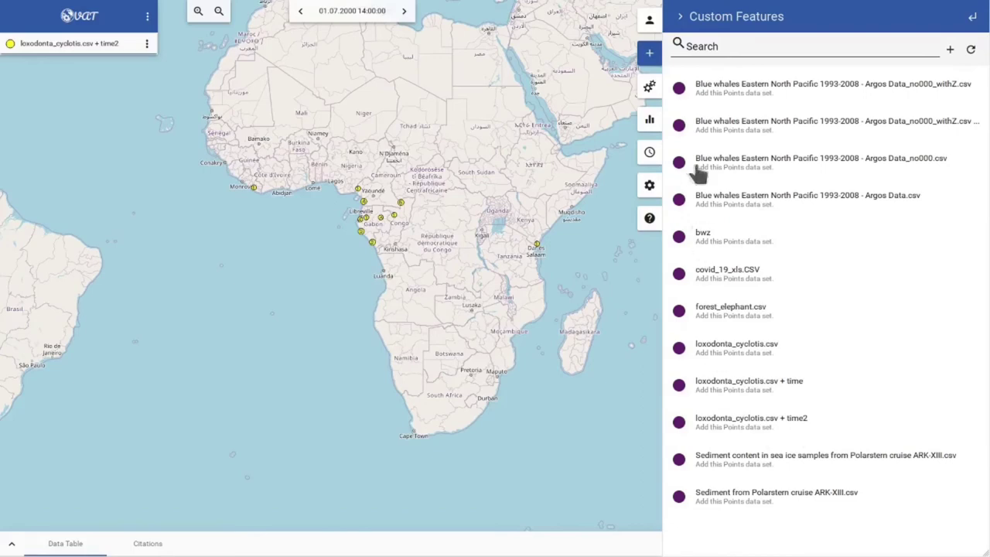
click(684, 20)
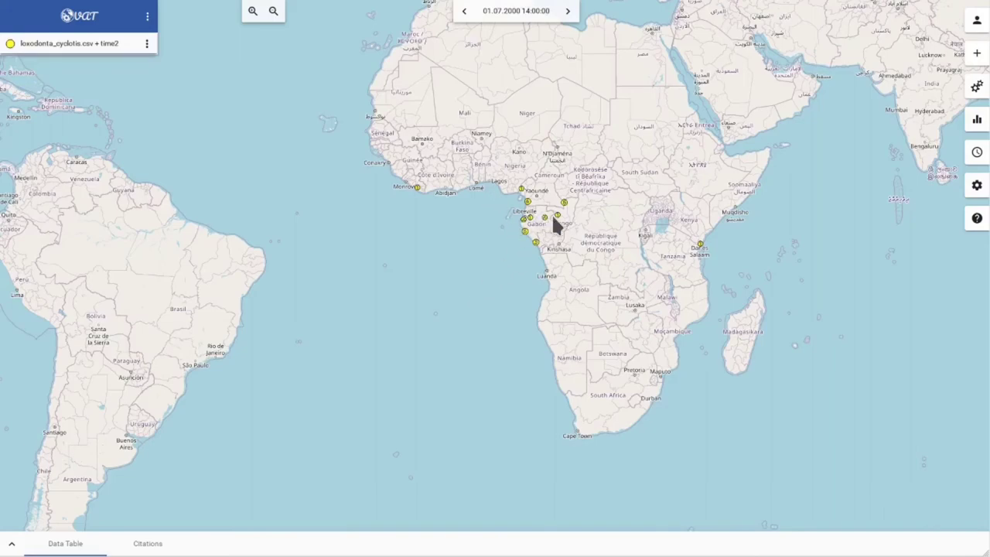
scroll(554, 223, up, 2)
drag(537, 215, 514, 246)
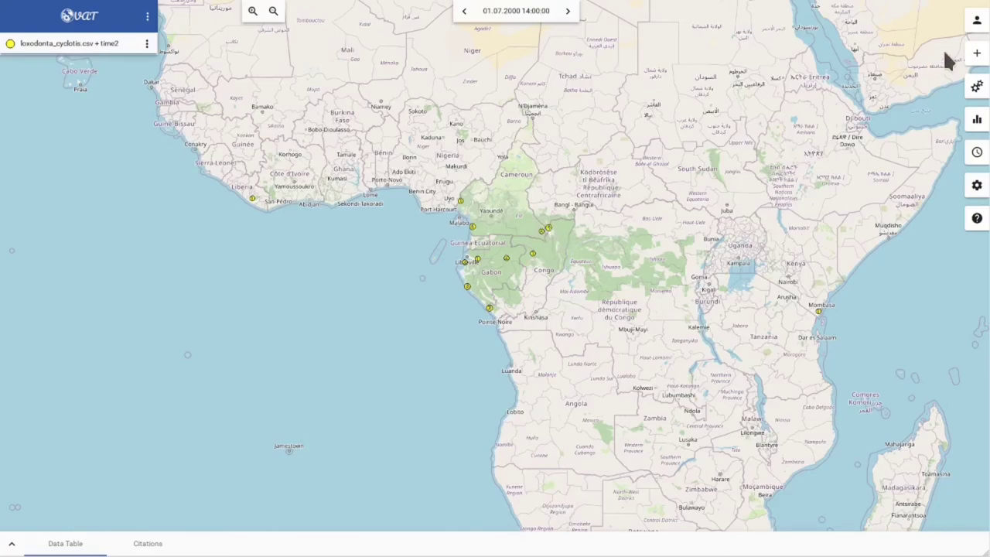
Search the data repository for 'forest' and add Global Forest Change's Tree canopy cover for year 2000
click(977, 54)
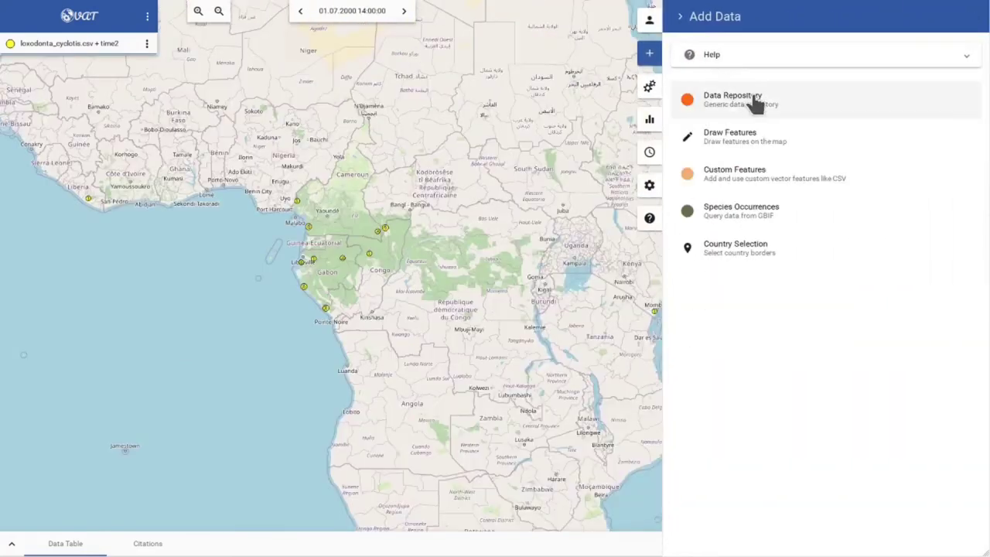
click(752, 96)
click(729, 48)
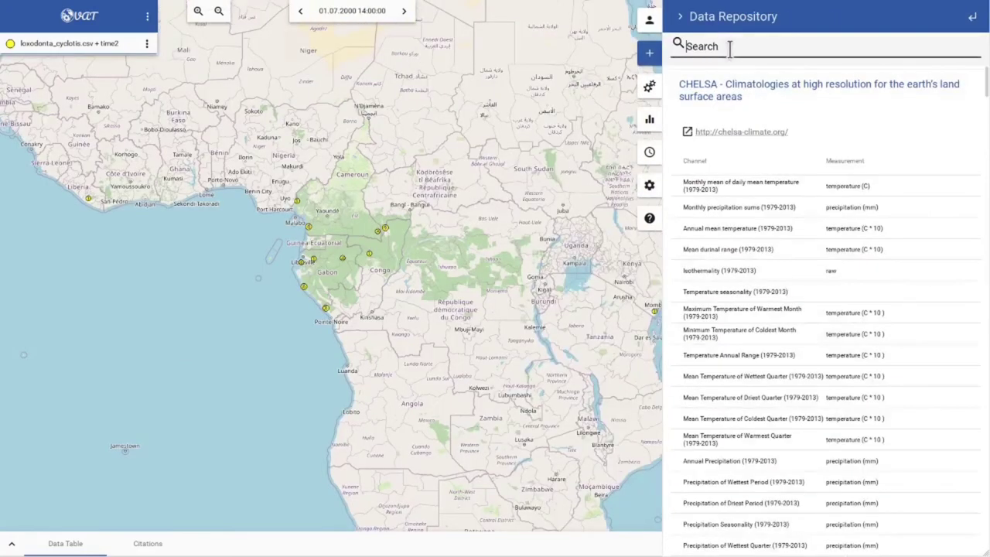
text(forest)
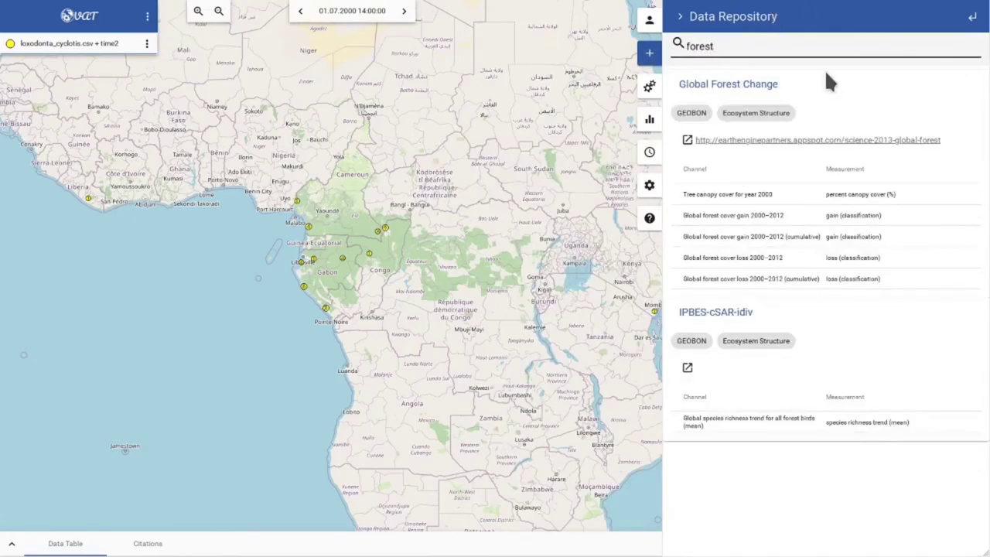
click(752, 199)
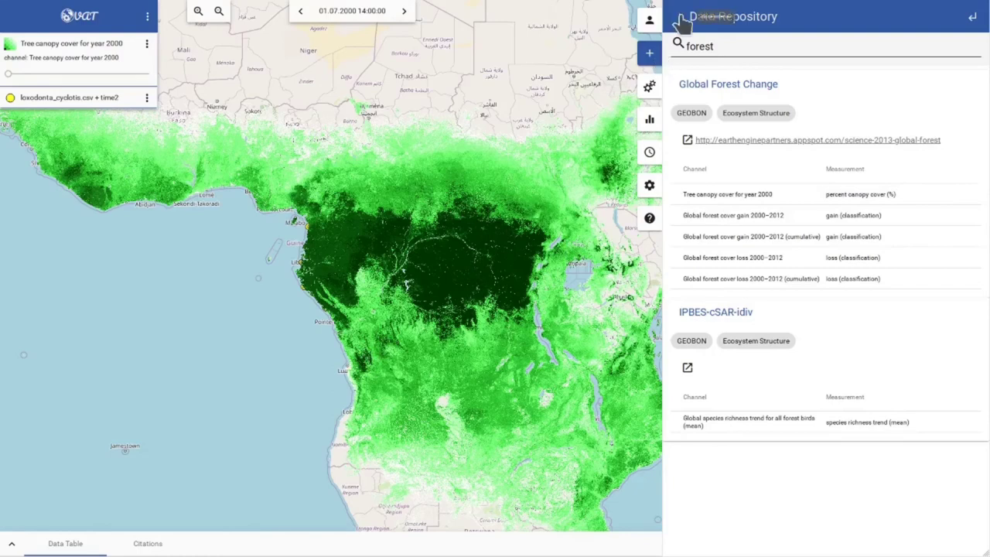
click(681, 17)
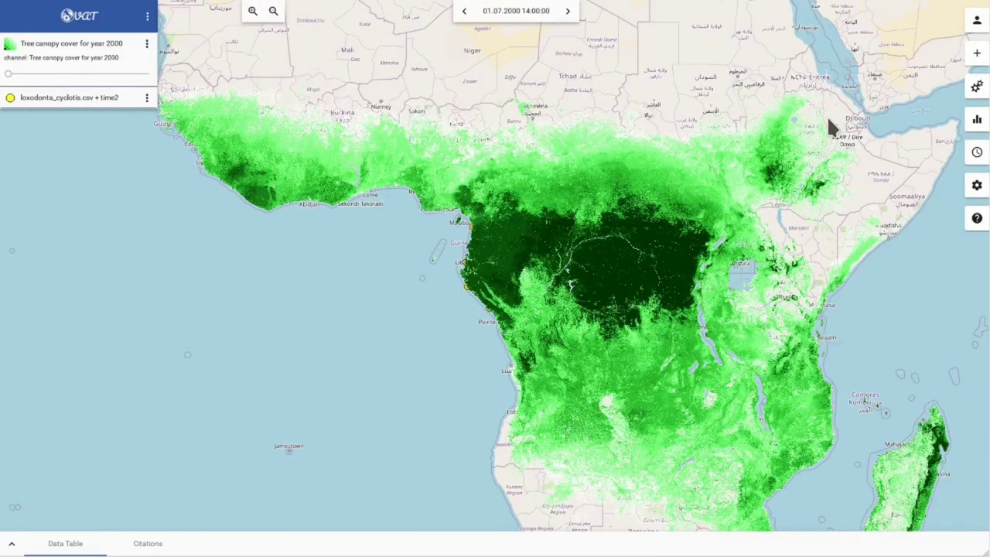
Move the elephant points layer above the canopy raster and set its default fill colour to red
drag(70, 96, 81, 45)
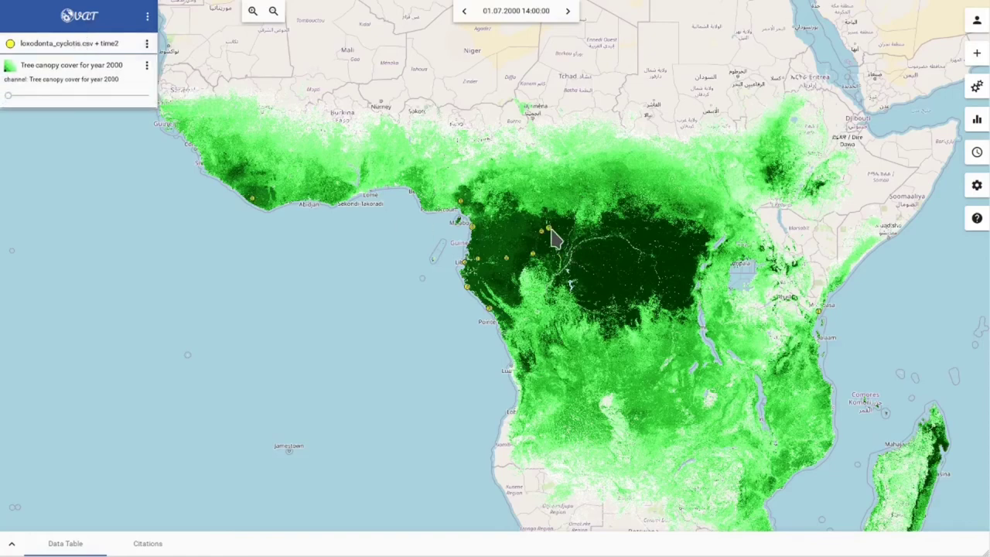
click(147, 44)
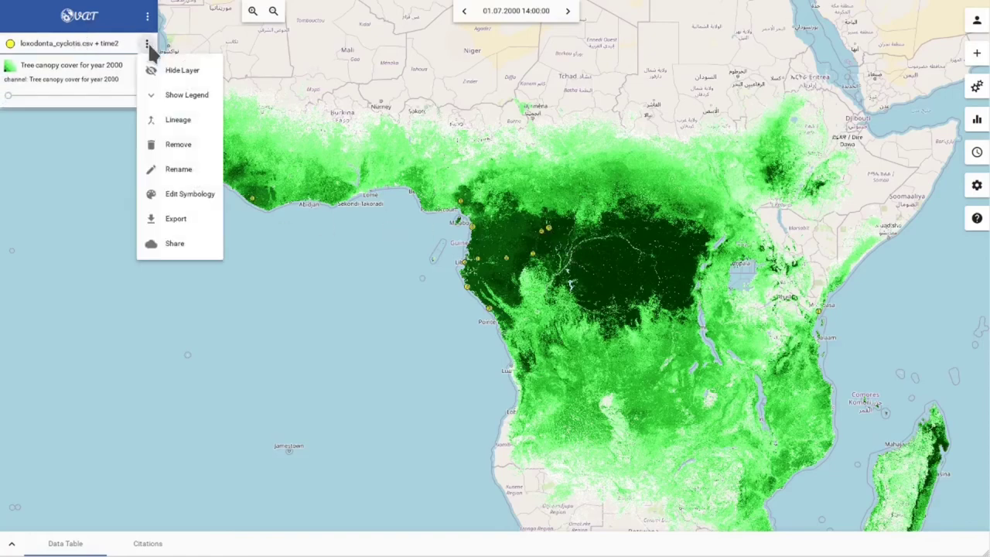
click(195, 201)
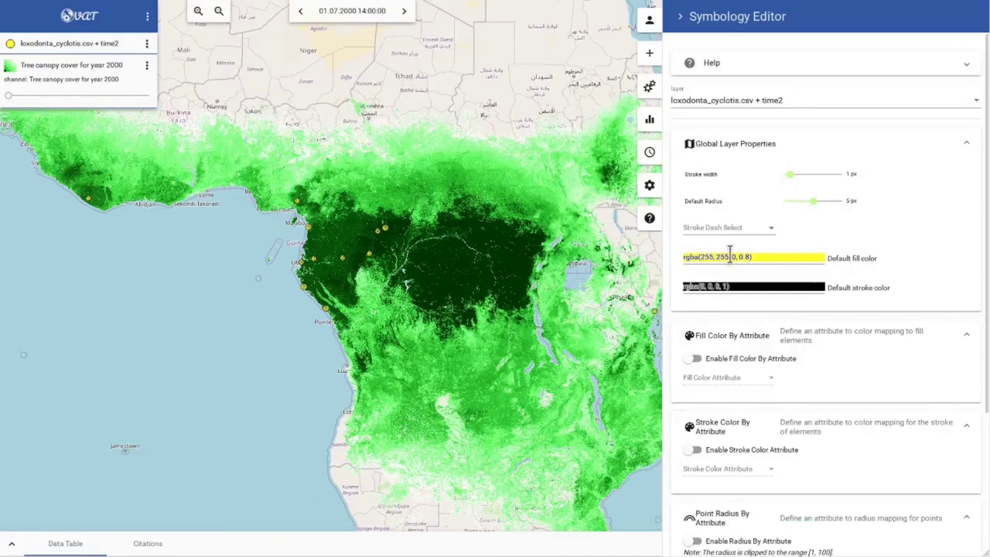
click(747, 257)
click(867, 333)
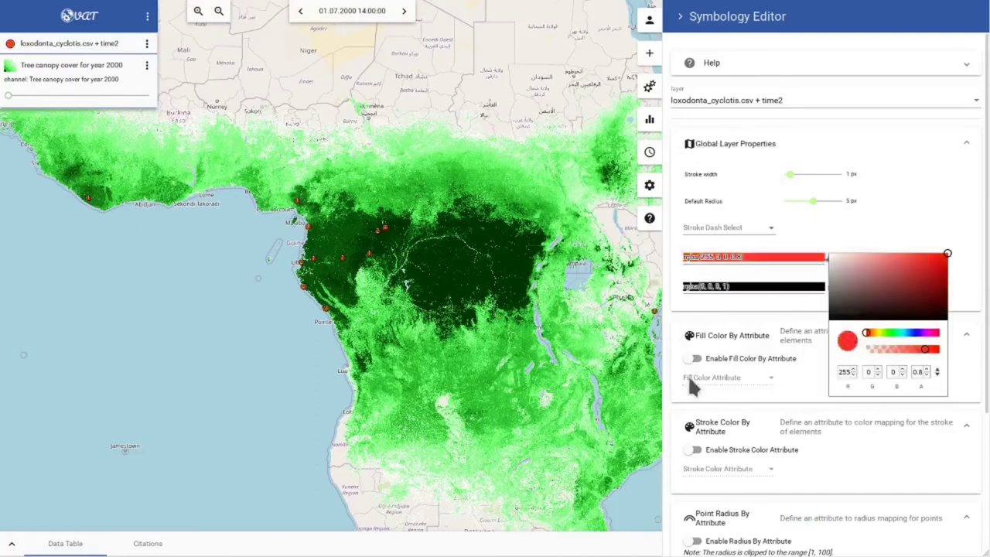
click(687, 23)
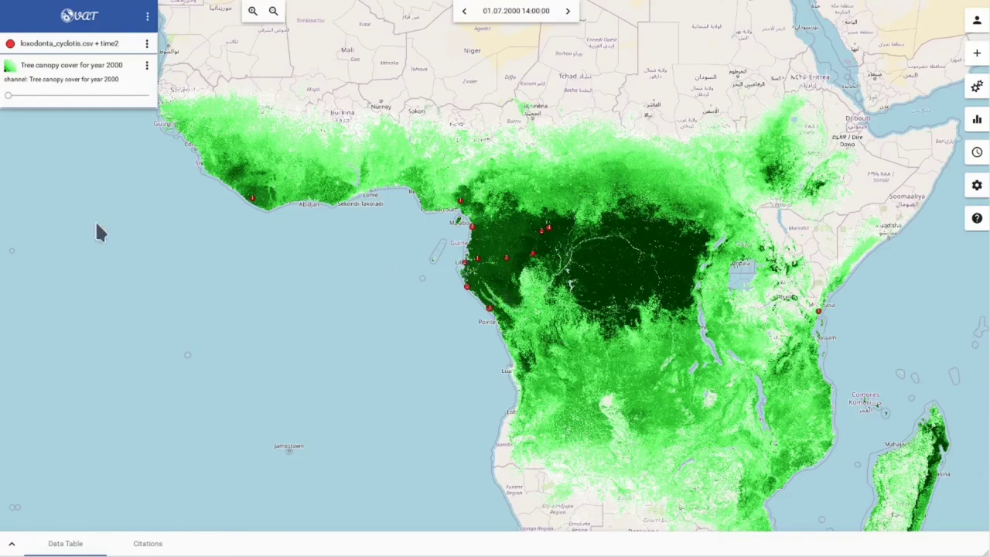
Expand the Tree canopy cover for year 2000 legend to show its 0–100 percentage scale
click(12, 68)
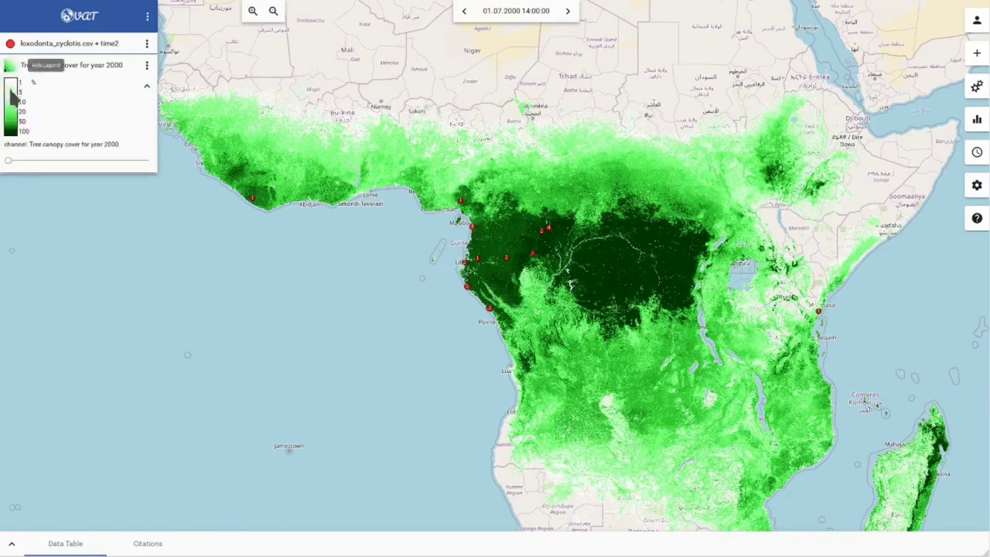